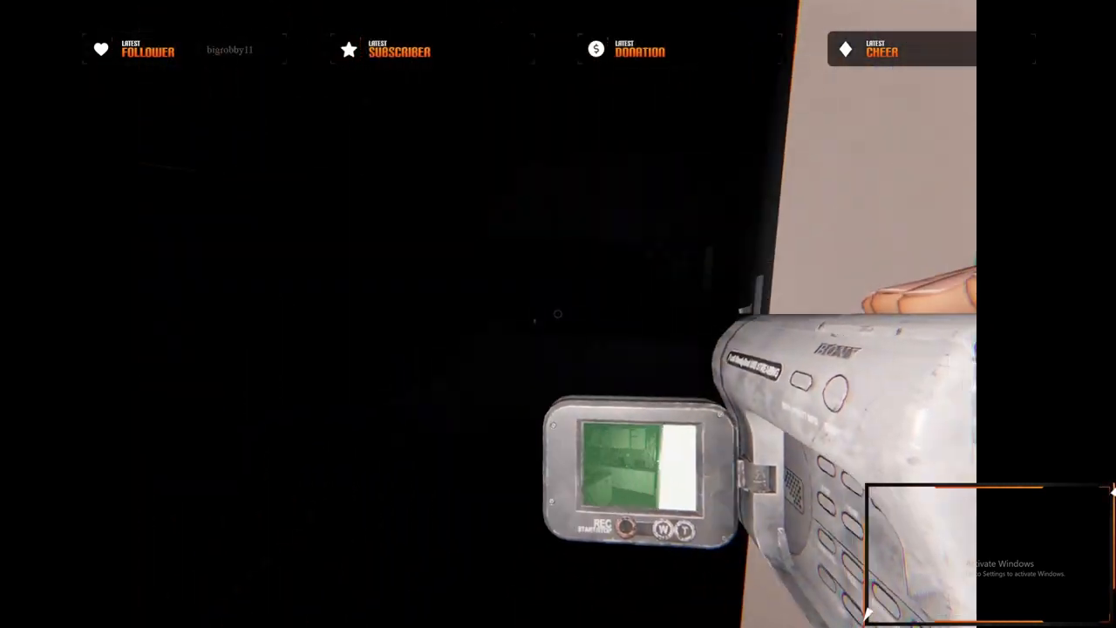
key("w")
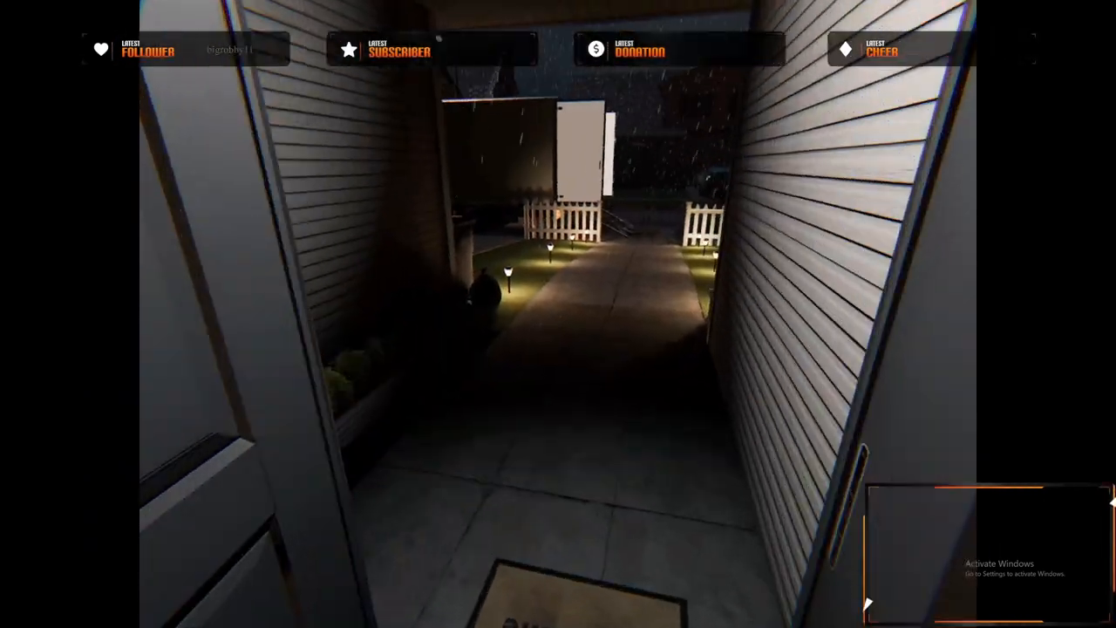
key("w")
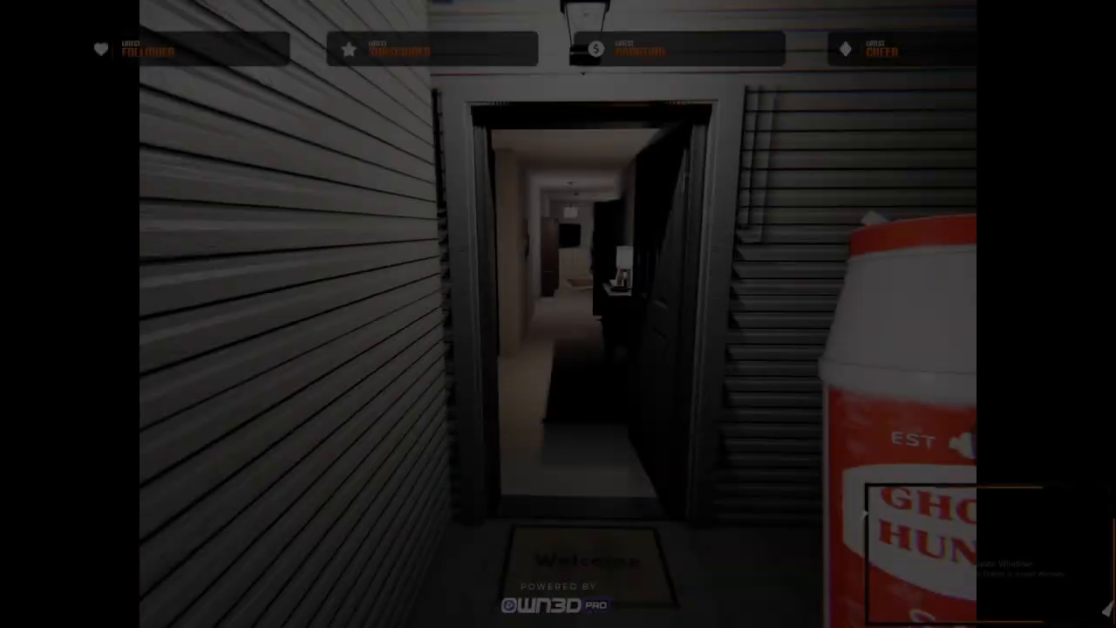
key("w")
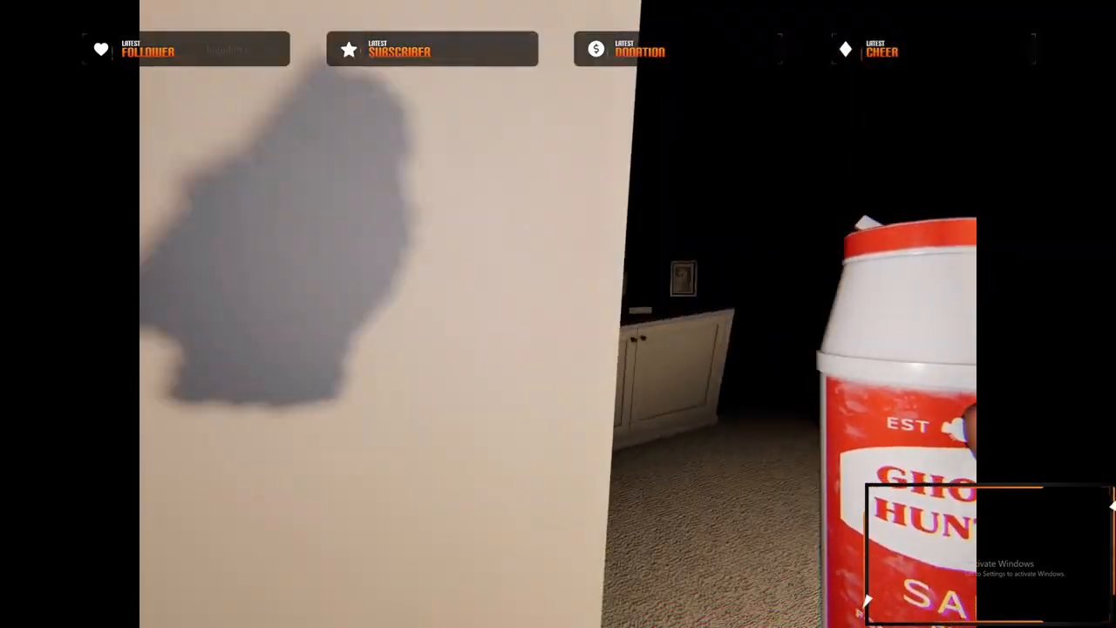
key("w")
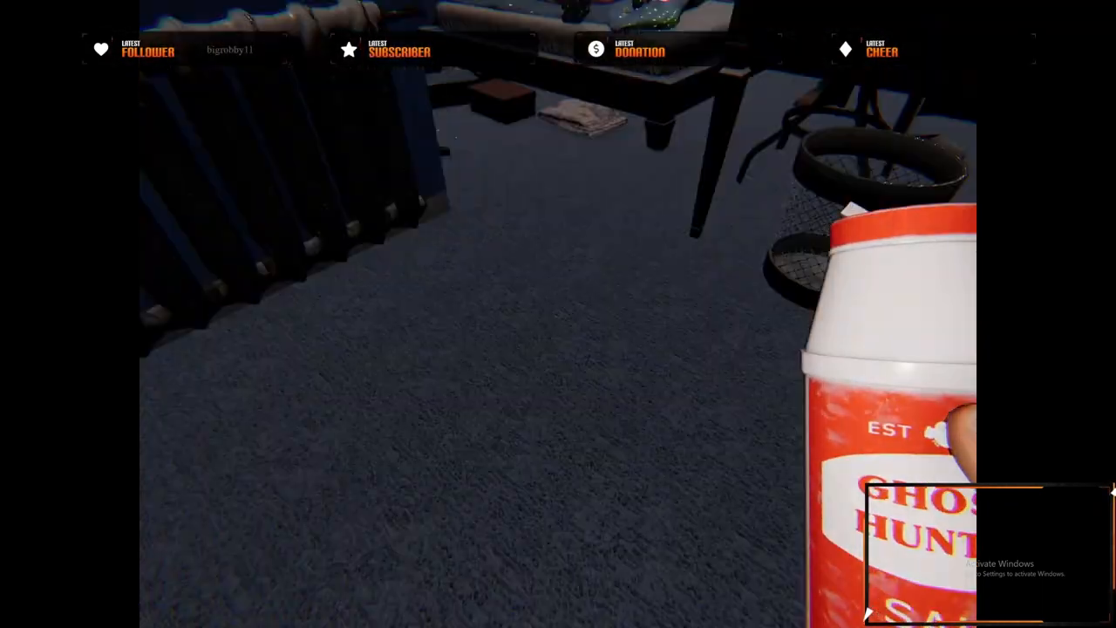
key("w")
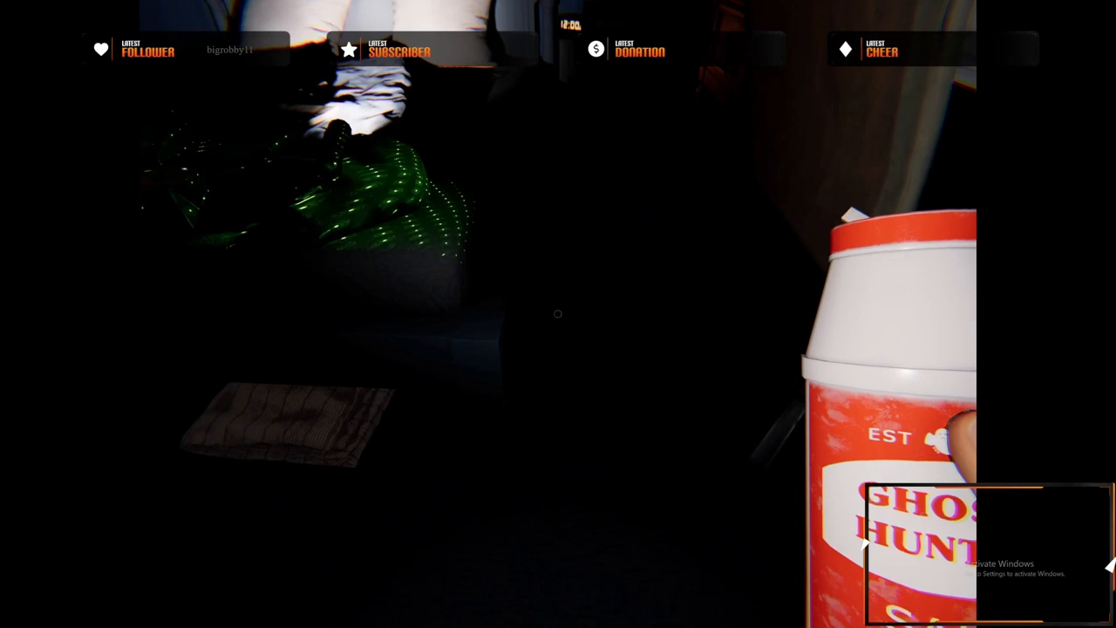
right_click(558, 314)
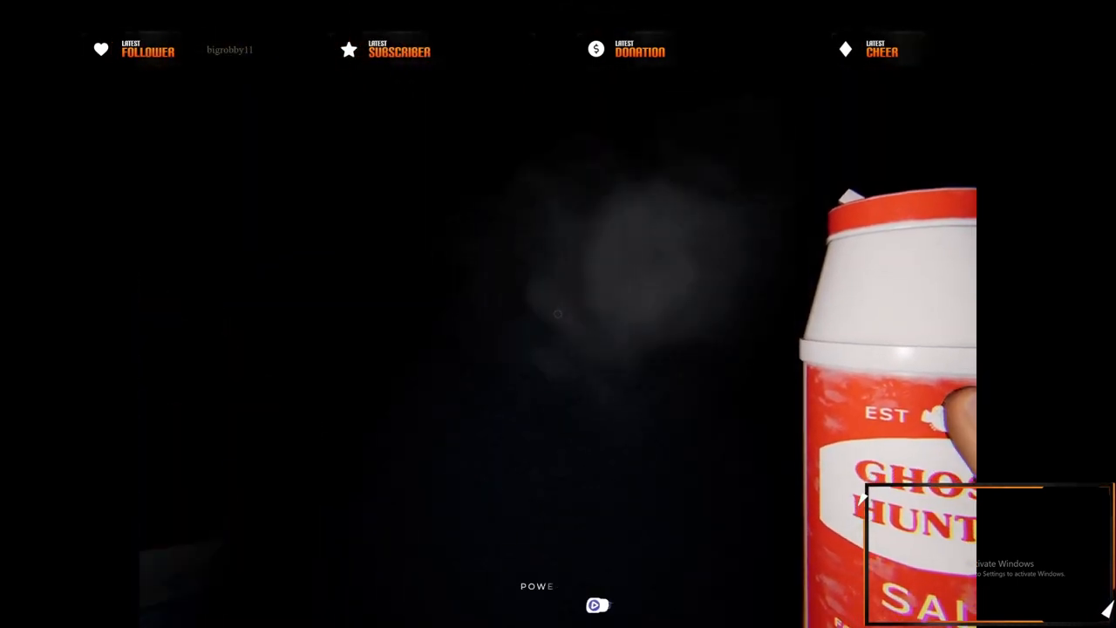
key("q")
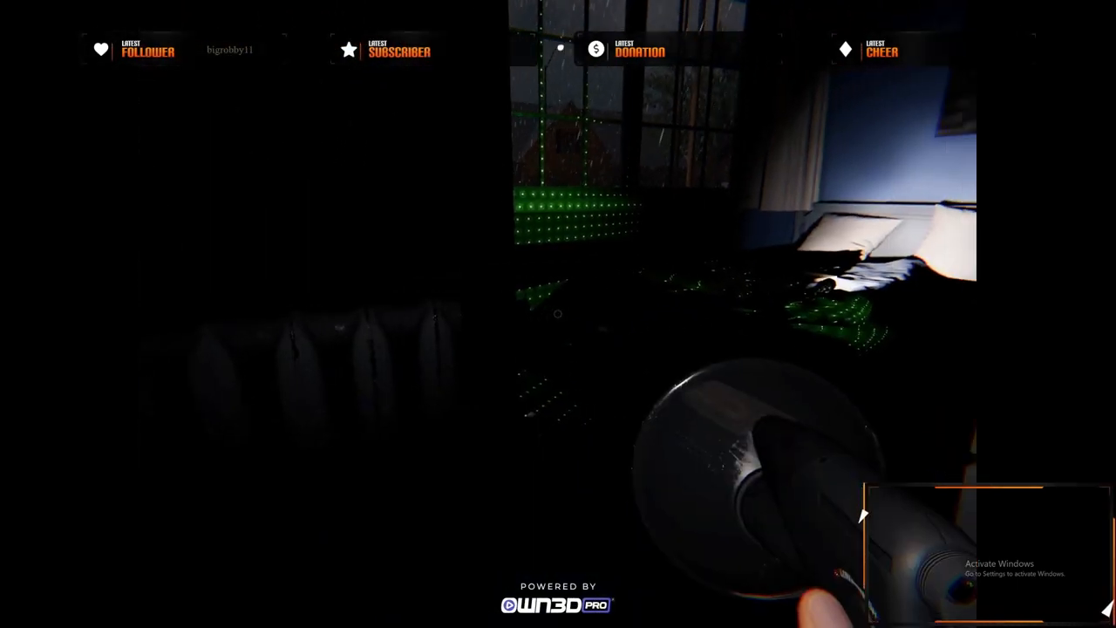
key("q")
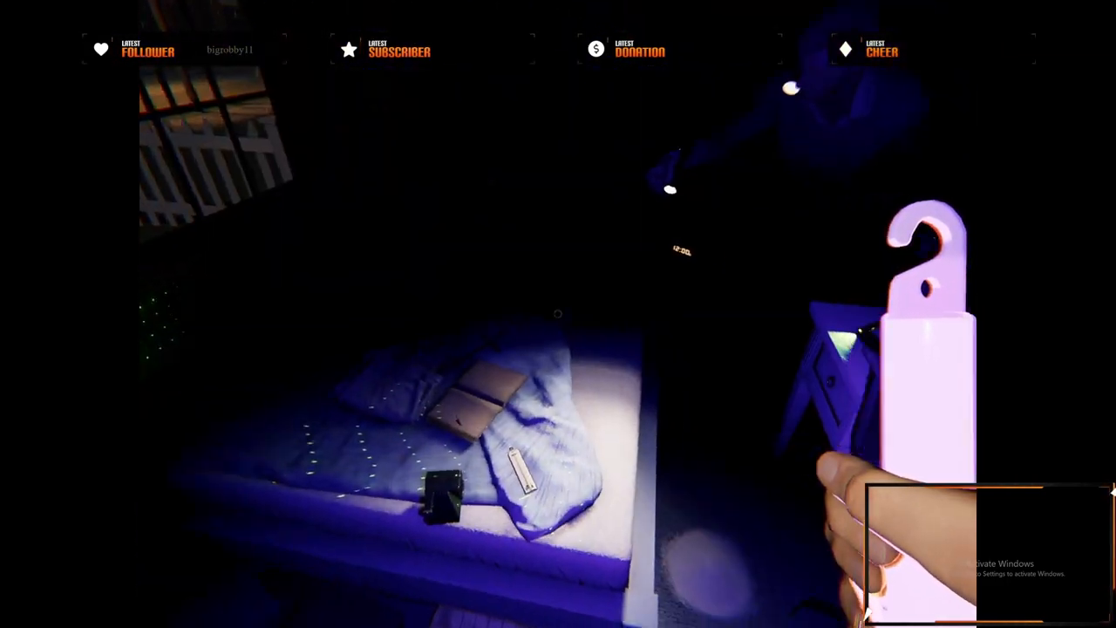
key("g")
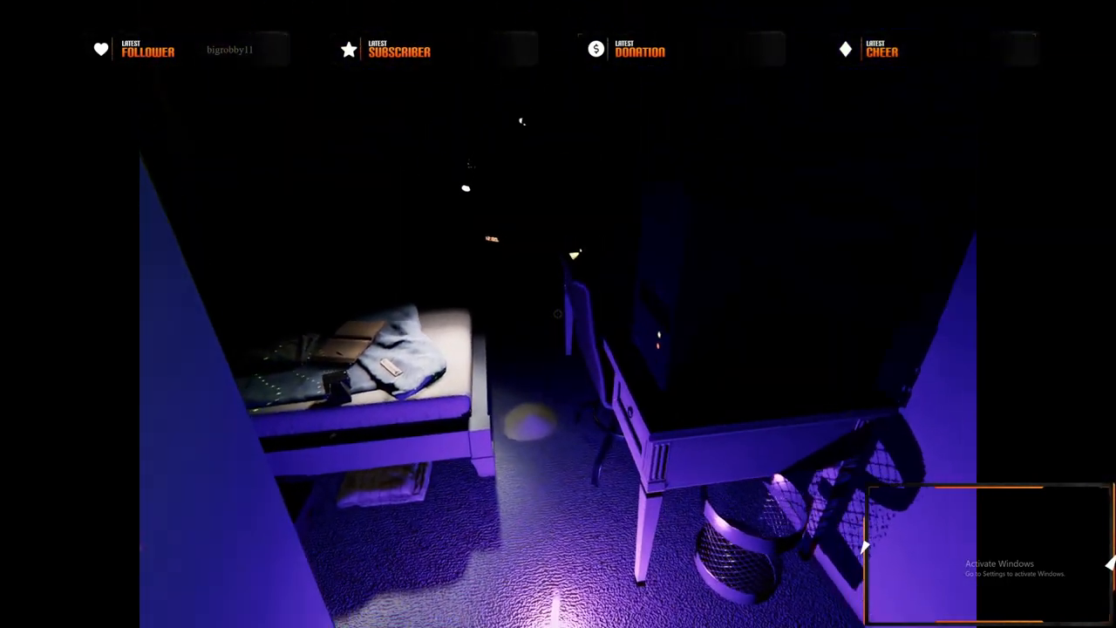
key("q")
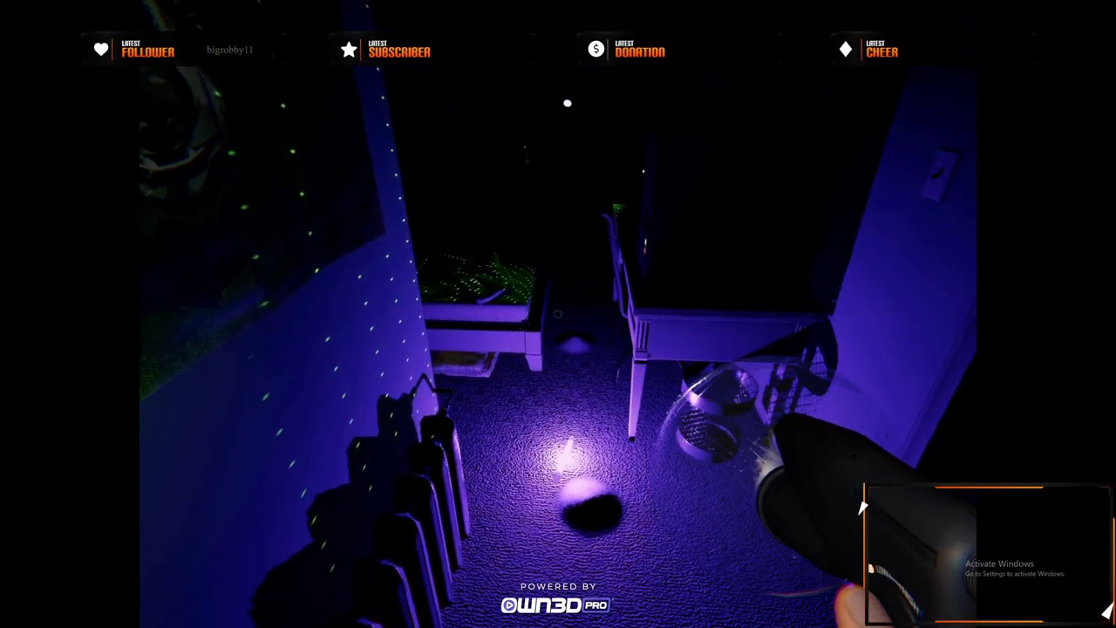
key("j")
left_click(586, 41)
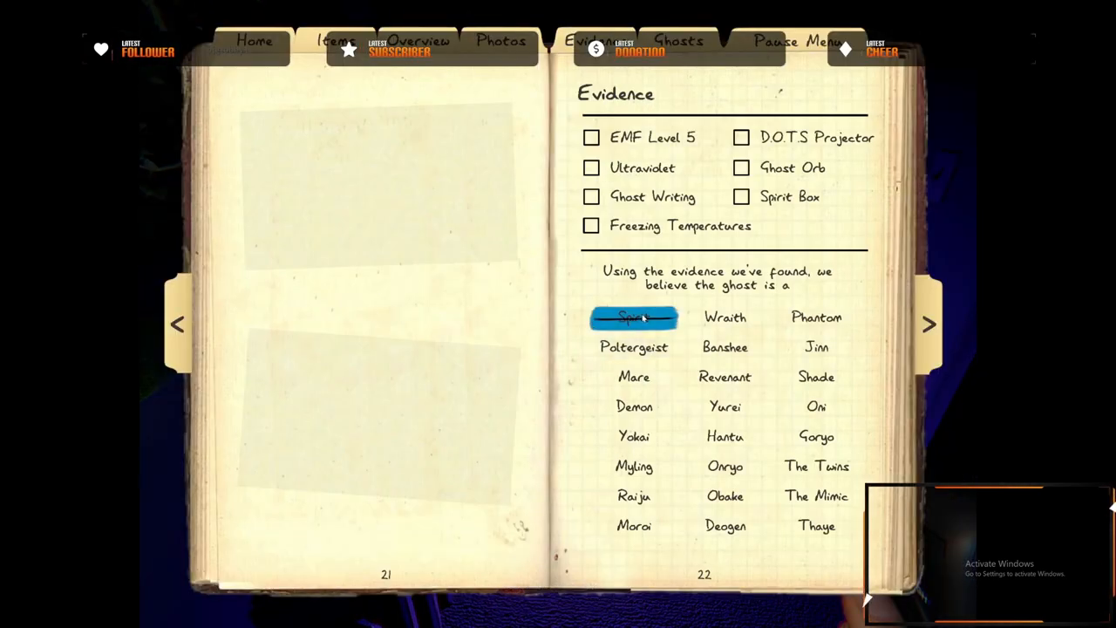
left_click(752, 197)
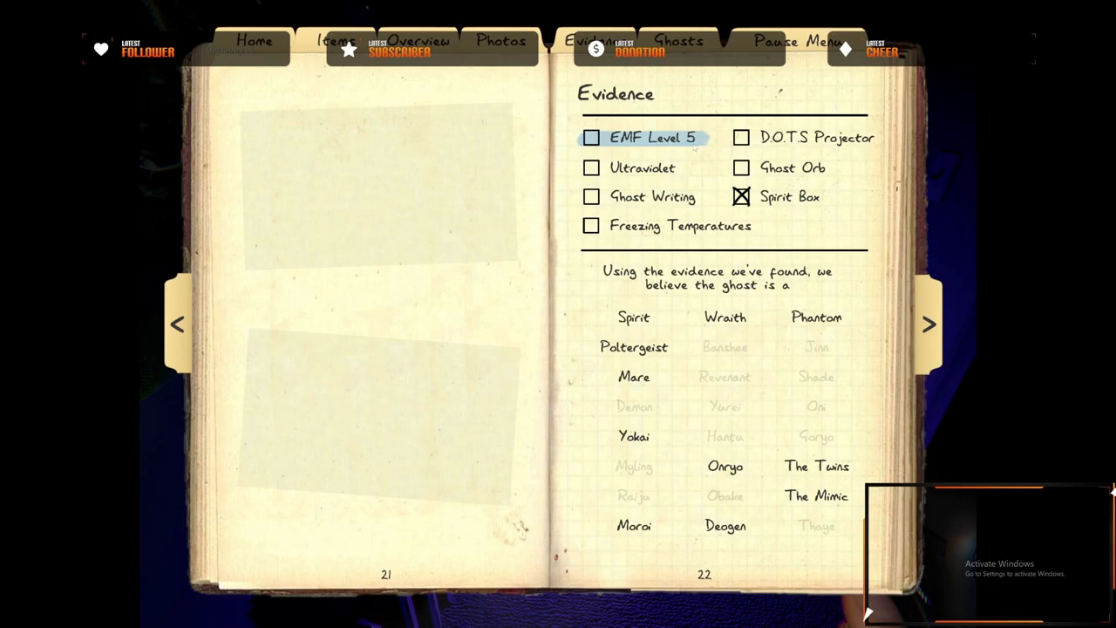
left_click(761, 142)
key("j")
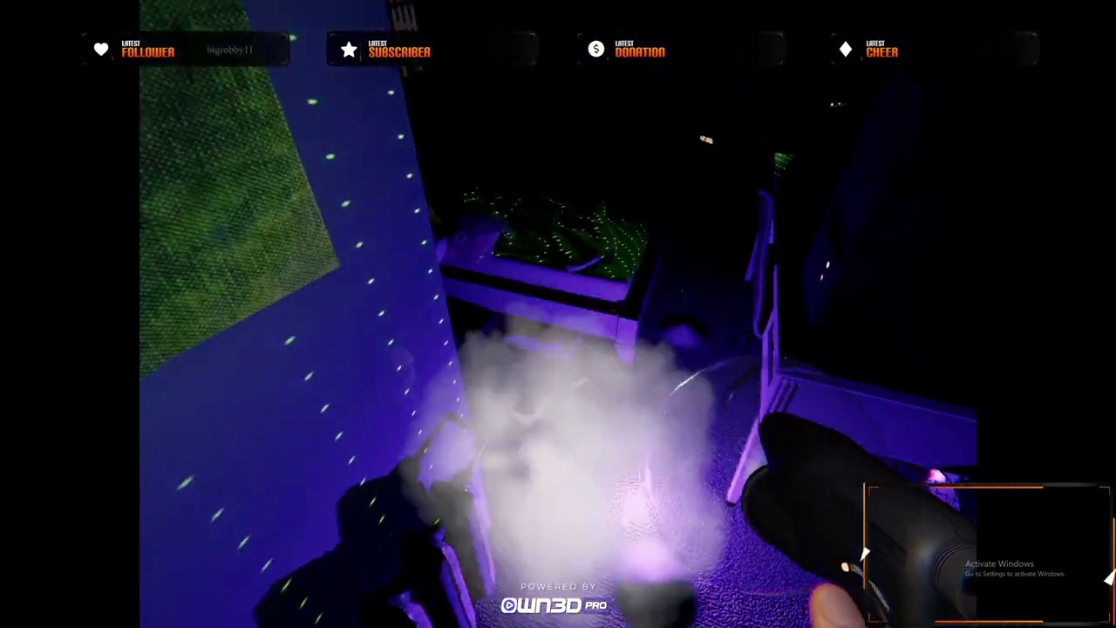
key("j")
left_click(591, 136)
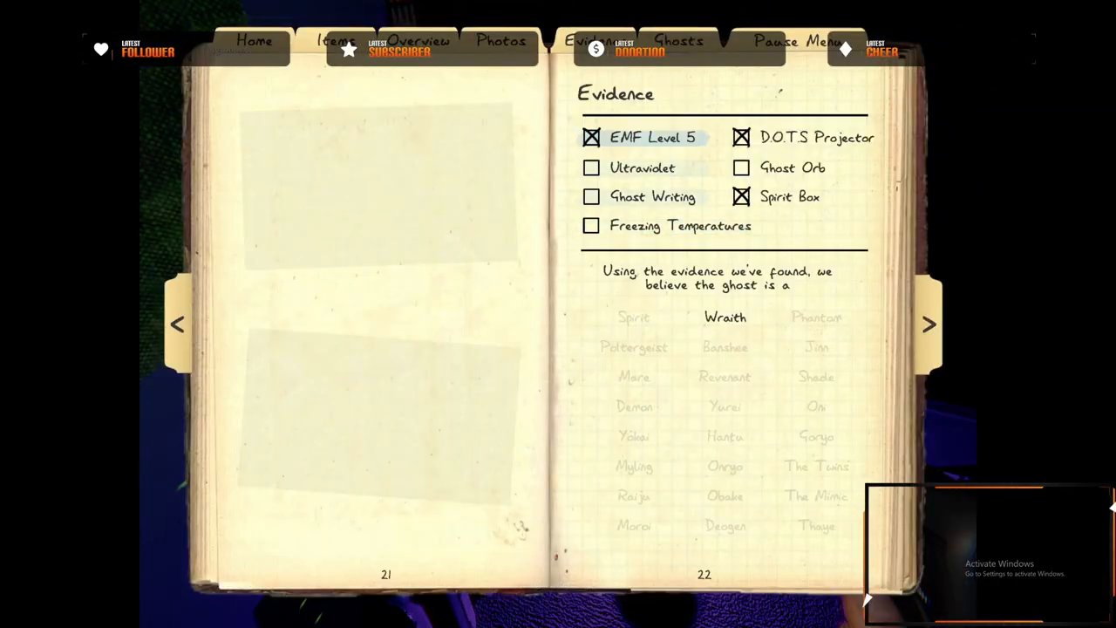
key("j")
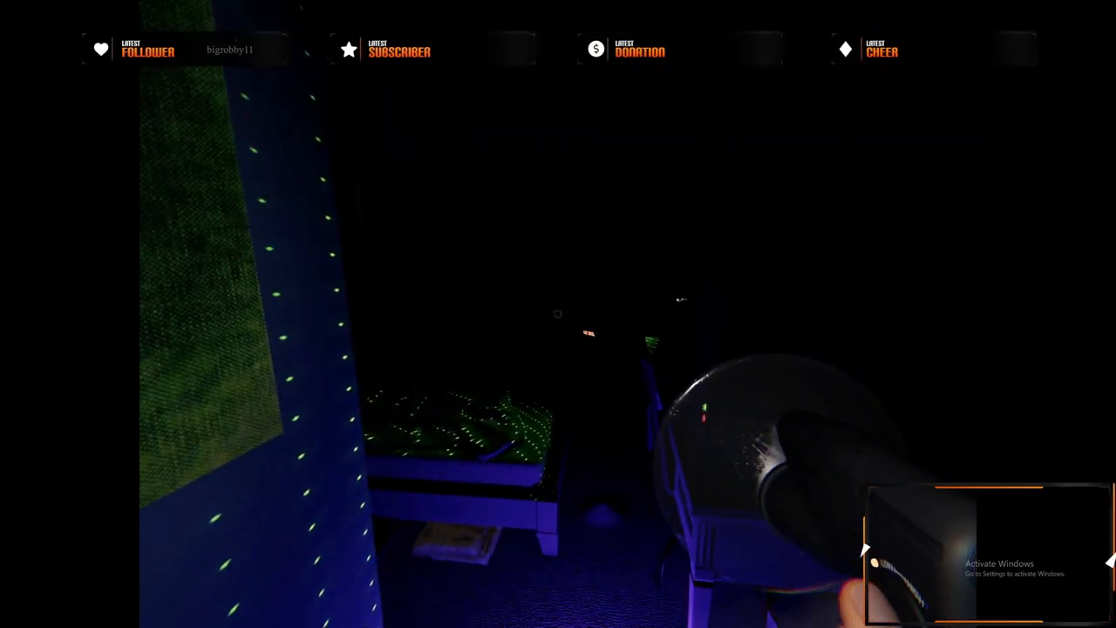
key("w")
key("w")
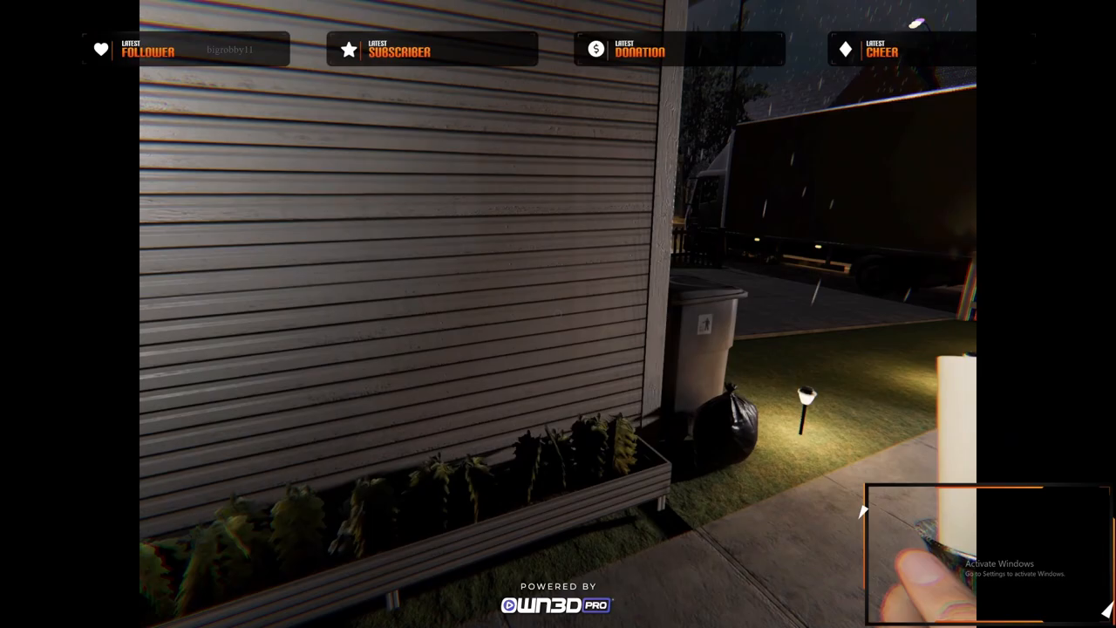
key("w")
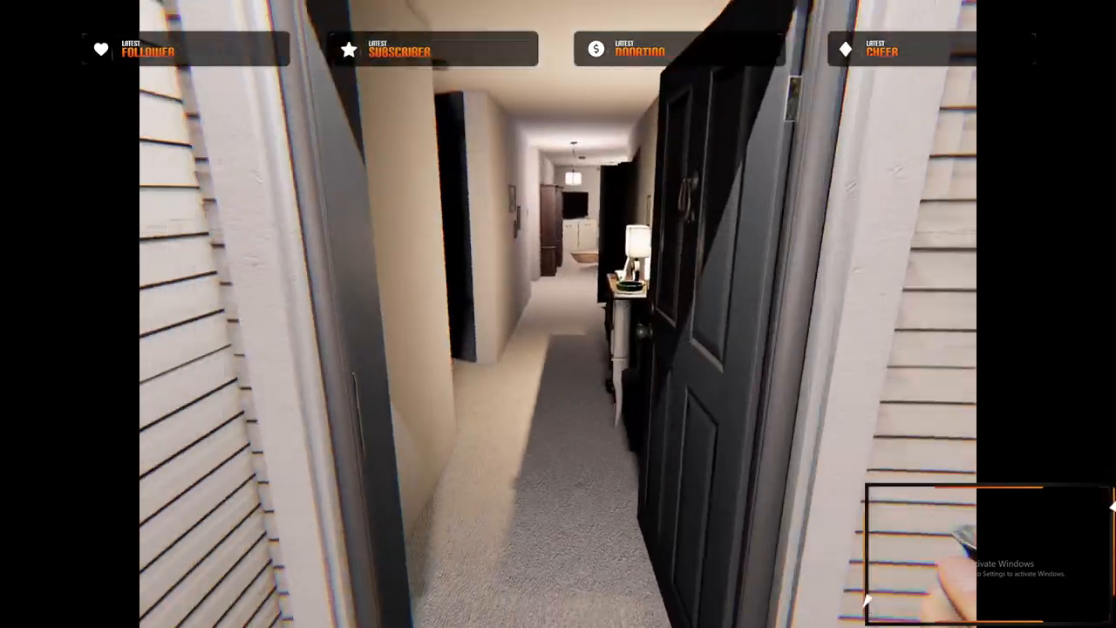
key("w")
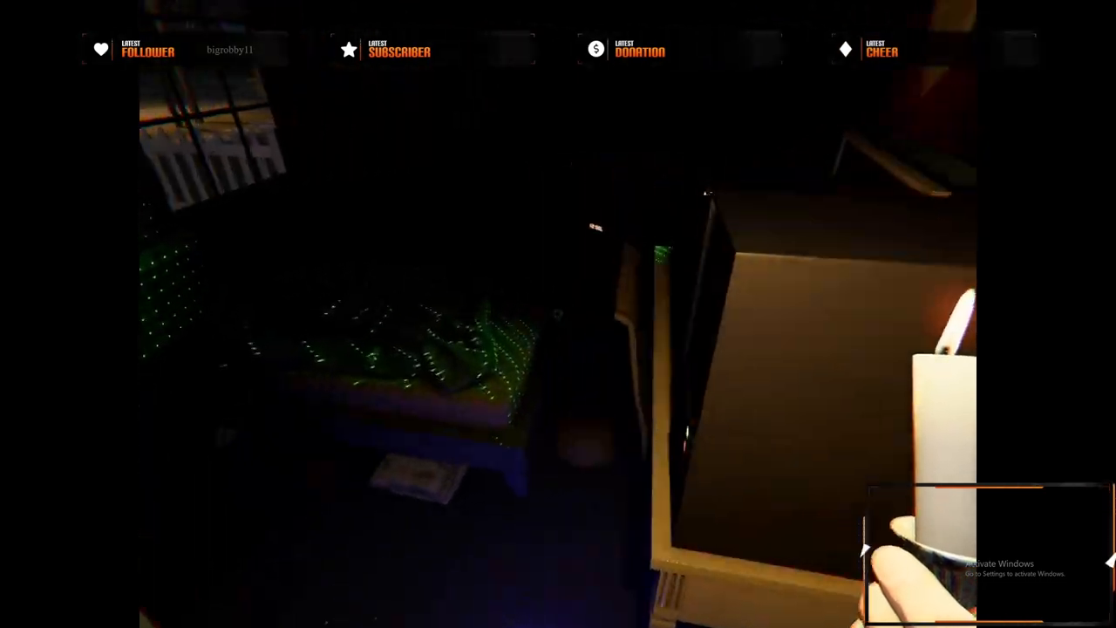
key("w")
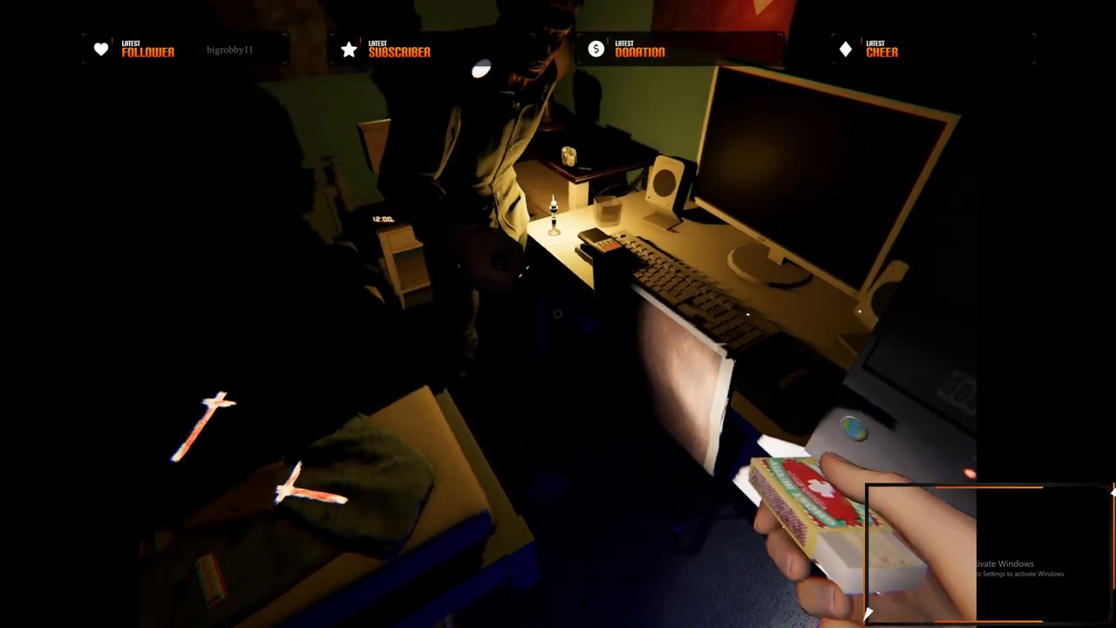
left_click(558, 314)
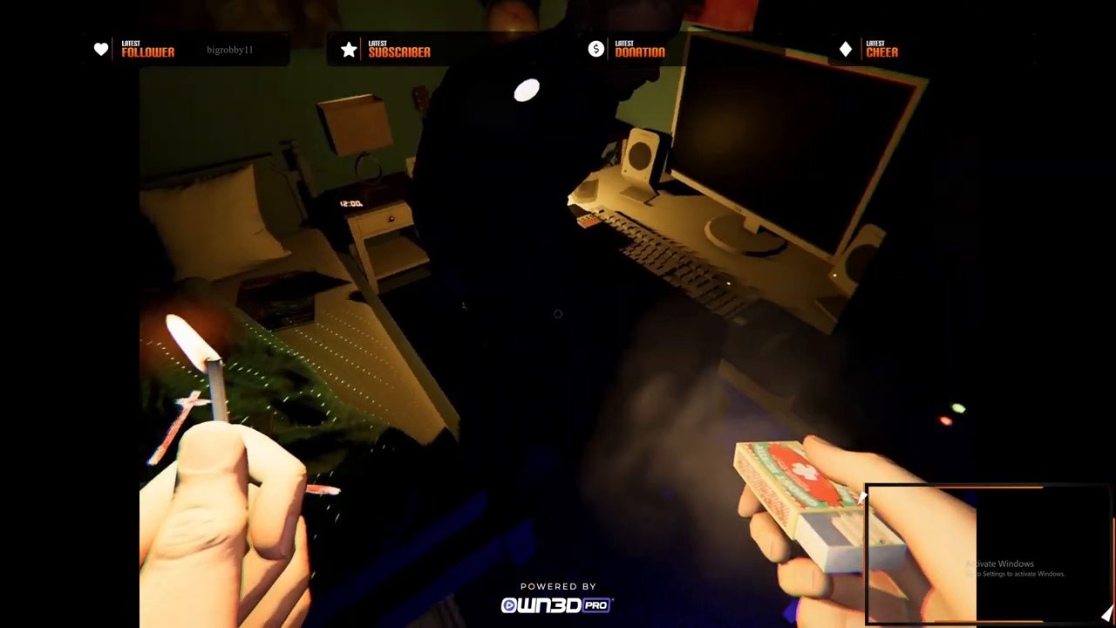
key("g")
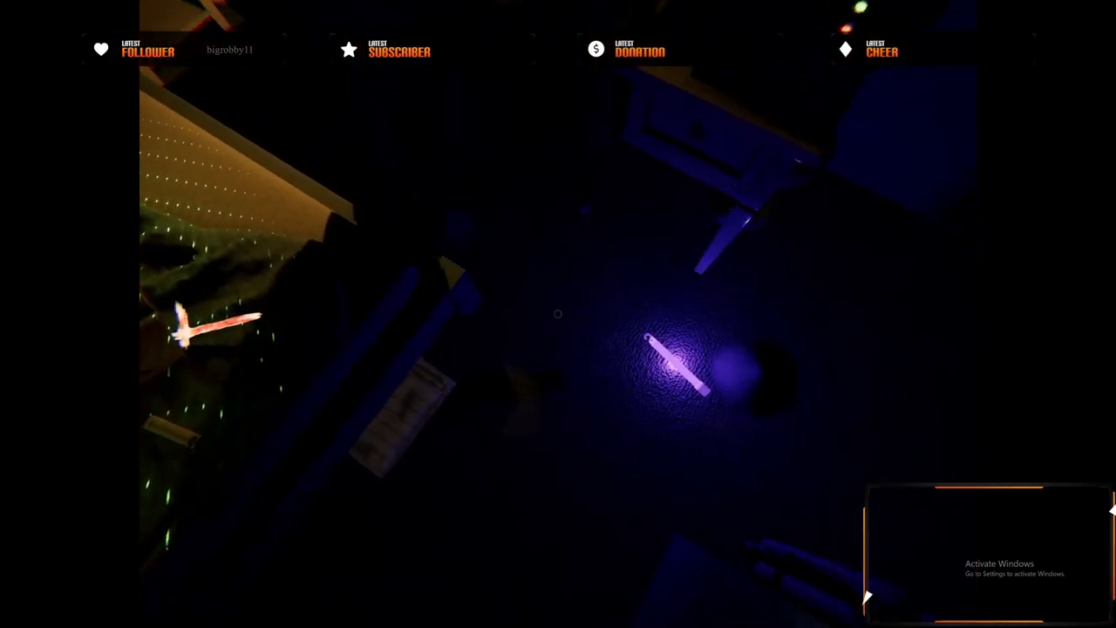
key("2")
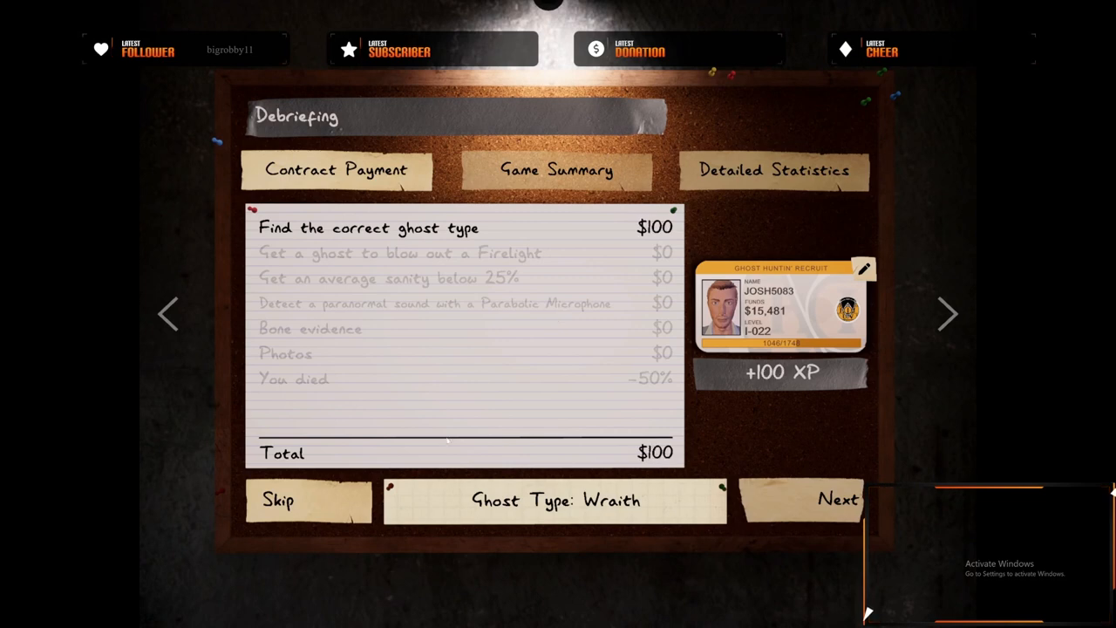
left_click(316, 511)
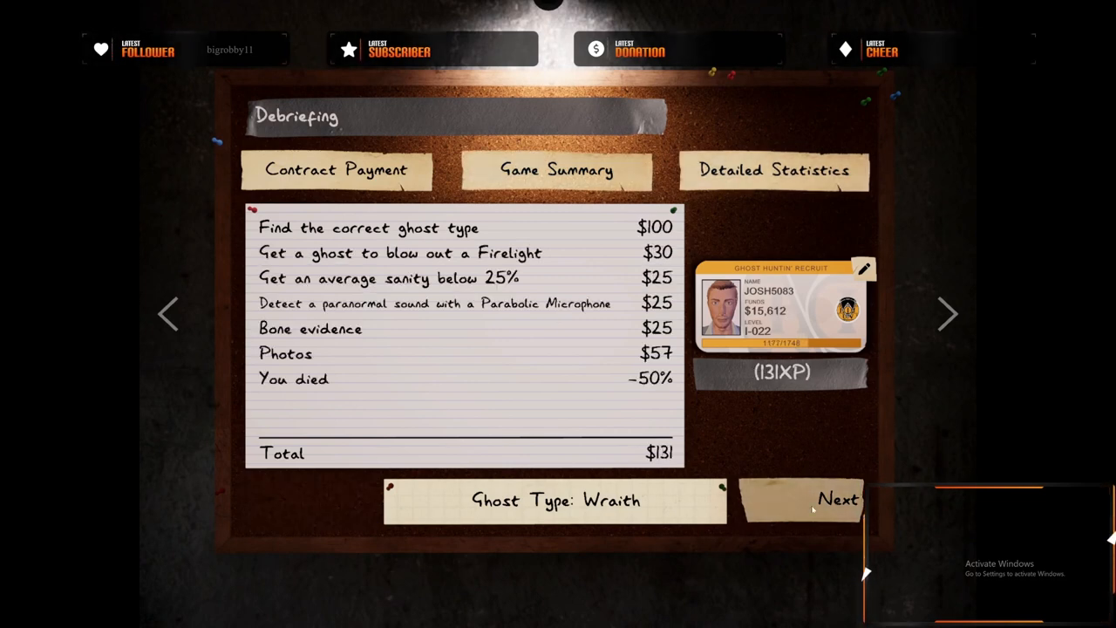